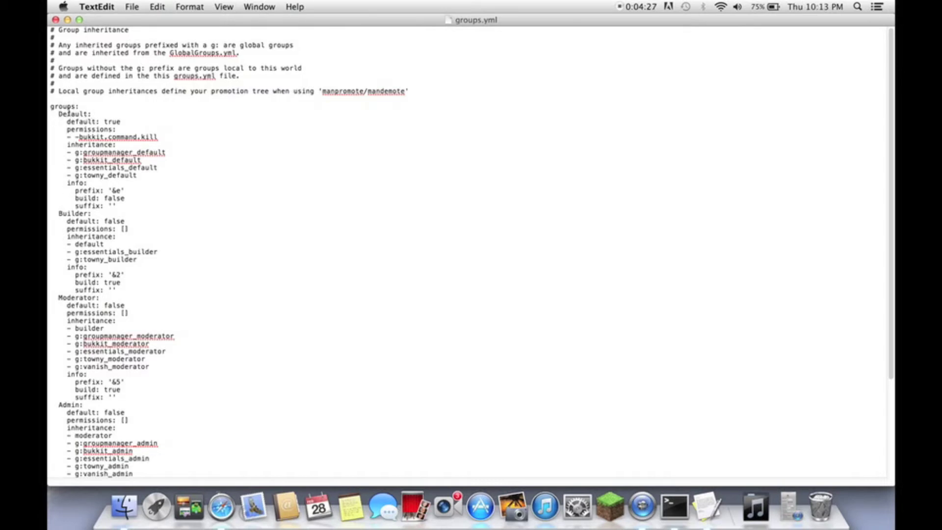
key("BackSpace")
key("BackSpace")
key("BackSpace")
key("BackSpace")
key("BackSpace")
key("BackSpace")
key("BackSpace")
type("Starter")
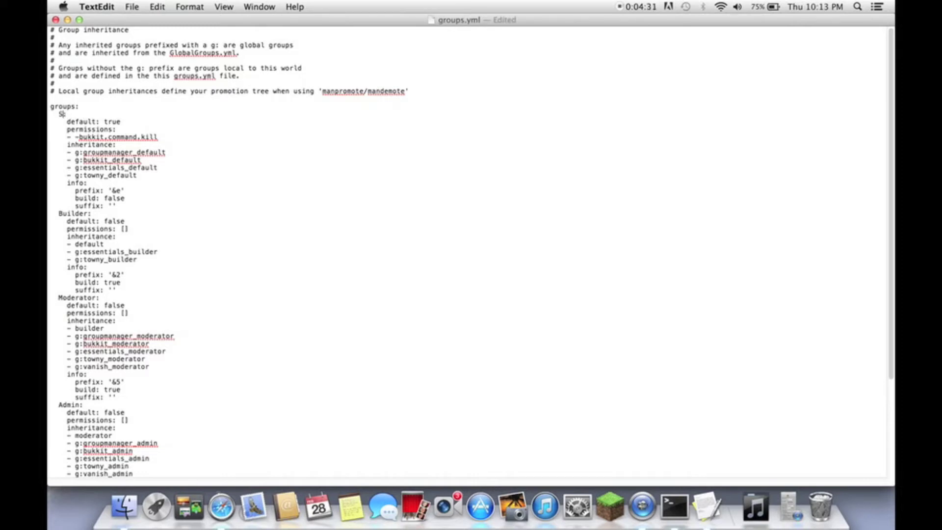
key("BackSpace")
key("BackSpace")
key("BackSpace")
key("BackSpace")
key("BackSpace")
key("BackSpace")
key("BackSpace")
type("Default")
scroll(84, 124, "down", 1)
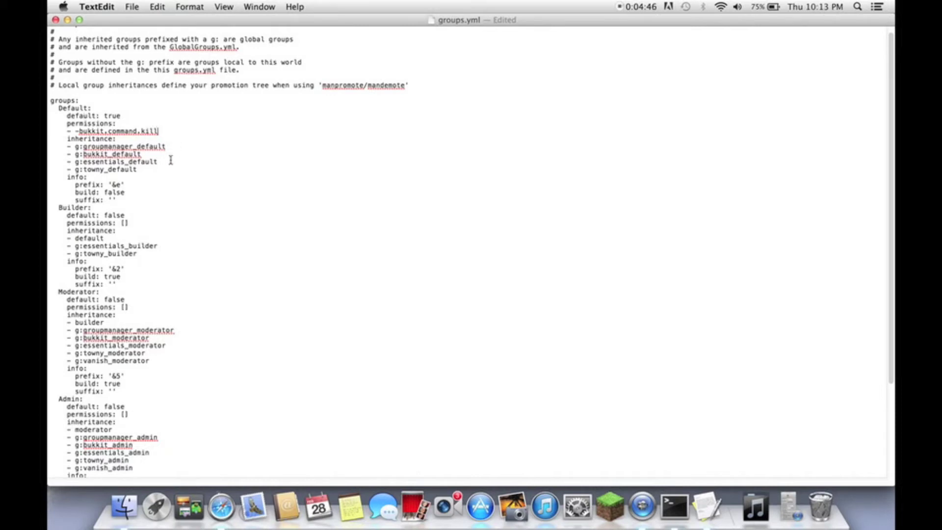
key("Return")
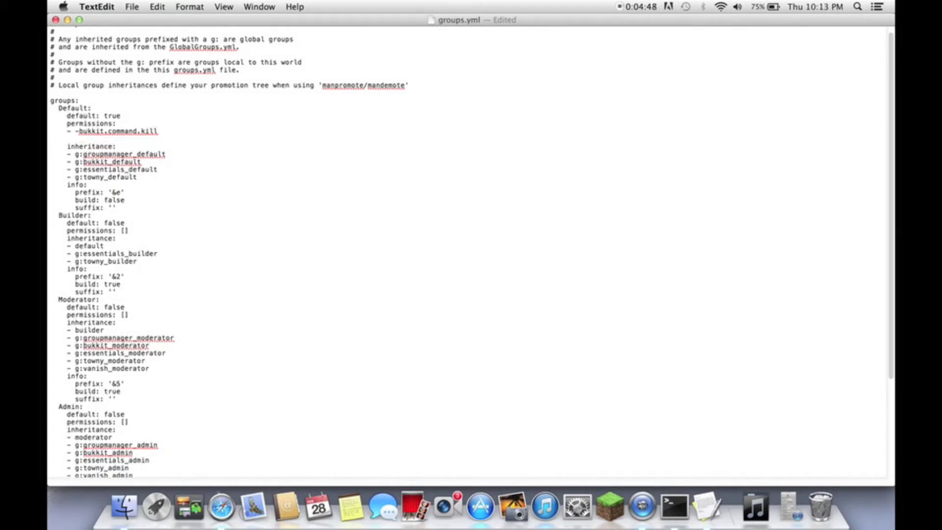
Step: Add '- essentials.spawn' and '- essentials.help' under the Default group's permissions
key("BackSpace")
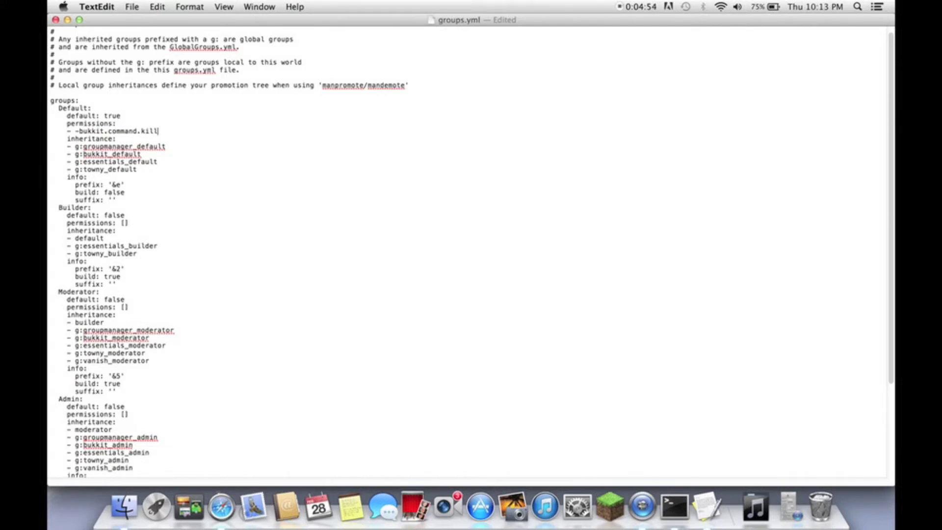
key("Return")
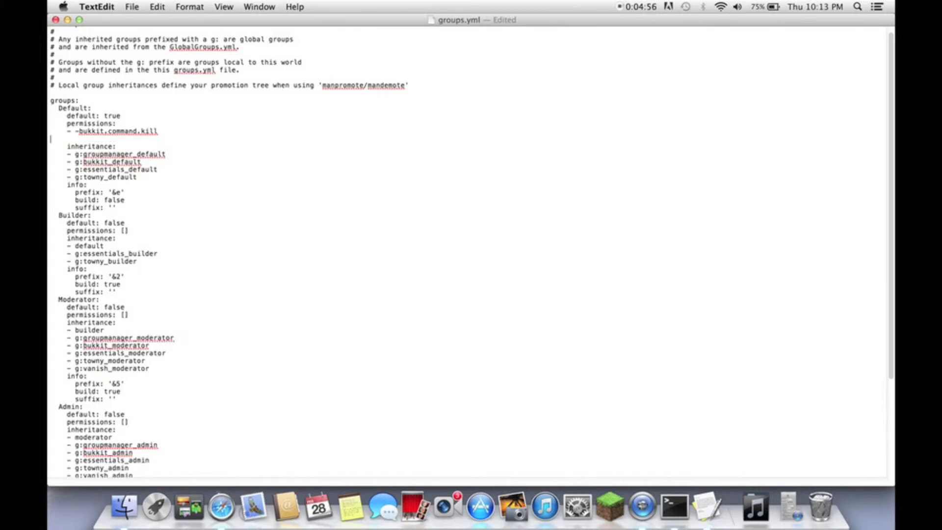
type("-")
type("essentials.spawn")
key("Return")
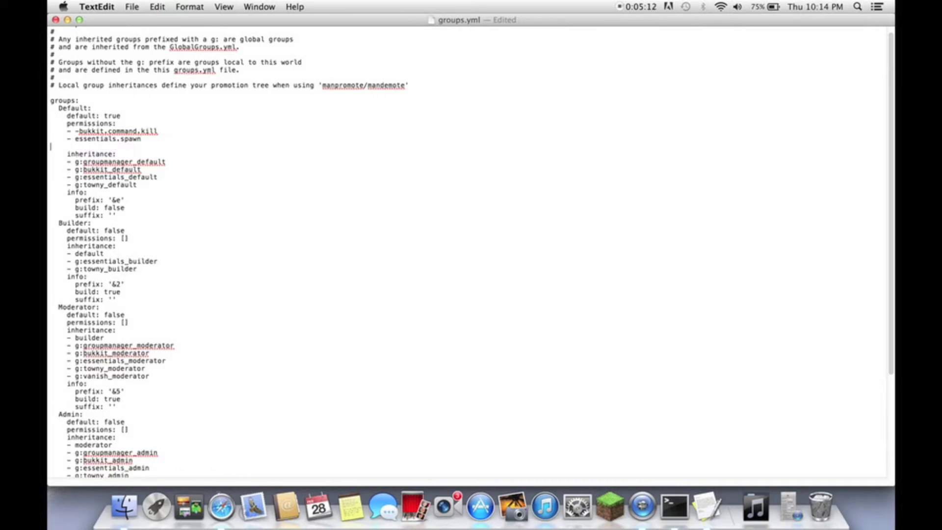
type("- essentials.help")
Step: Add '- essentials.helpop' below them and remove the leftover blank permission lines
key("Return")
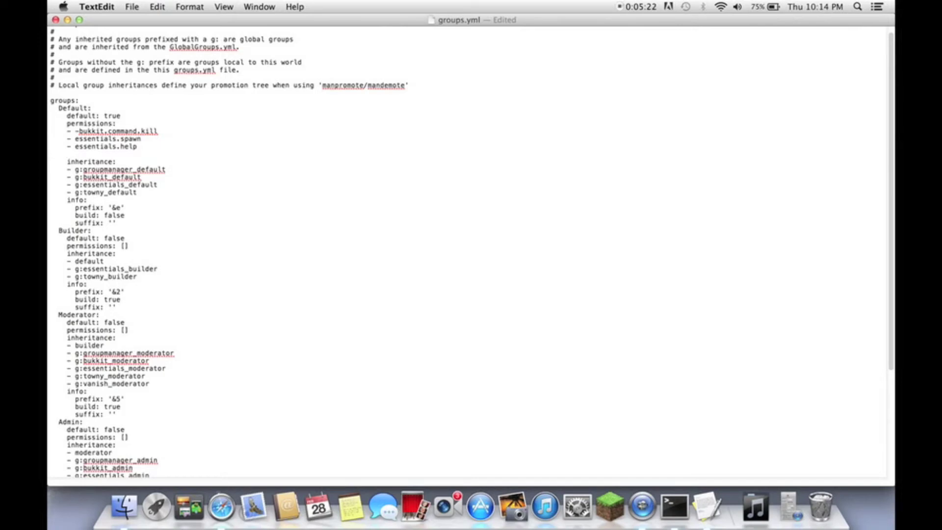
type("- essentials.helpop")
key("Return")
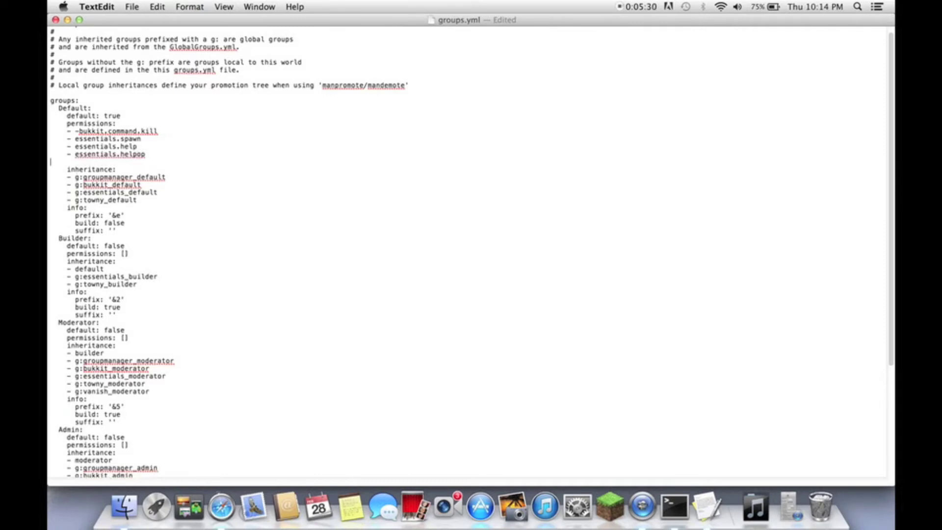
key("BackSpace")
key("BackSpace")
key("BackSpace")
key("Return")
type("-")
key("BackSpace")
key("BackSpace")
key("BackSpace")
key("BackSpace")
key("BackSpace")
key("BackSpace")
key("BackSpace")
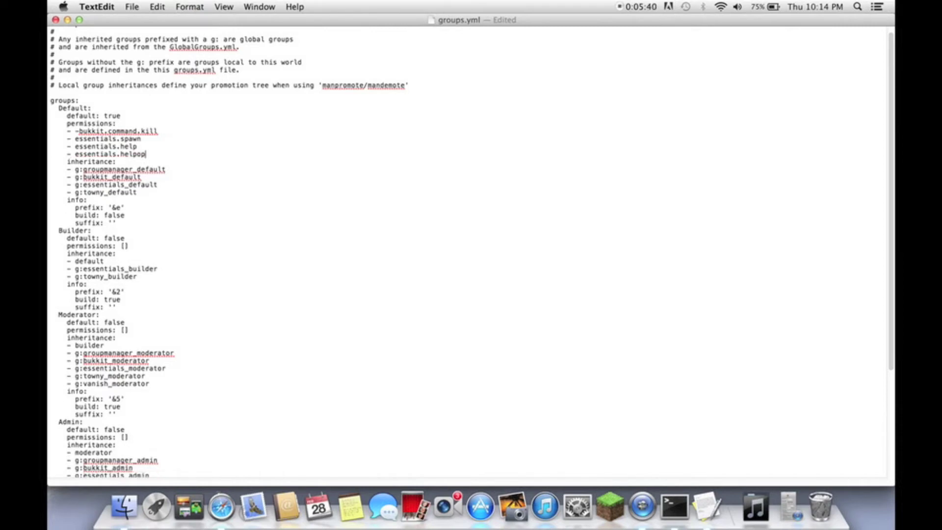
scroll(163, 215, "down", 5)
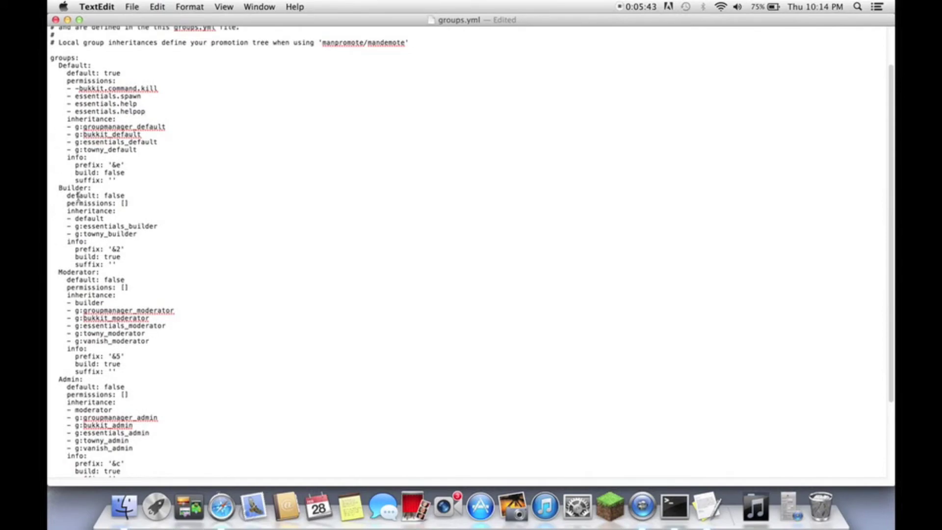
left_click(131, 216)
scroll(133, 231, "up", 4)
scroll(137, 247, "down", 7)
scroll(137, 247, "up", 2)
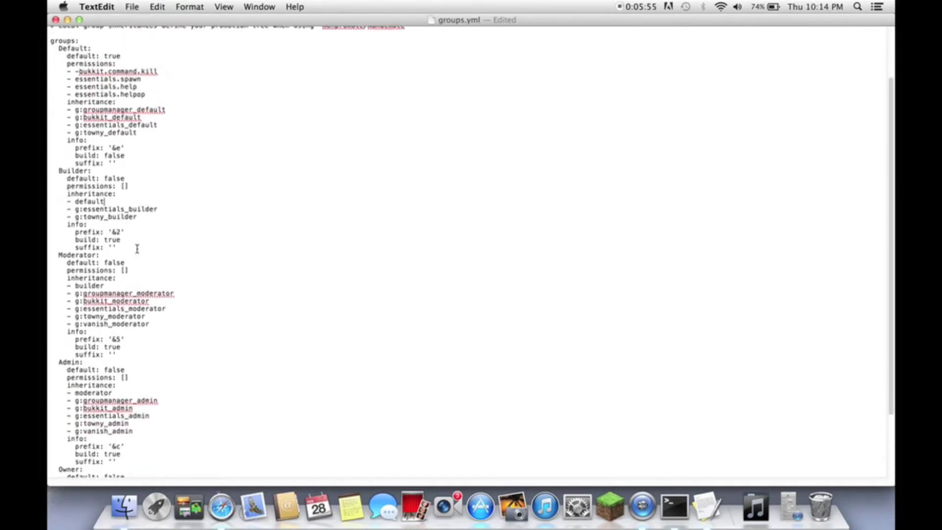
scroll(137, 248, "up", 3)
scroll(137, 248, "down", 3)
scroll(137, 249, "up", 3)
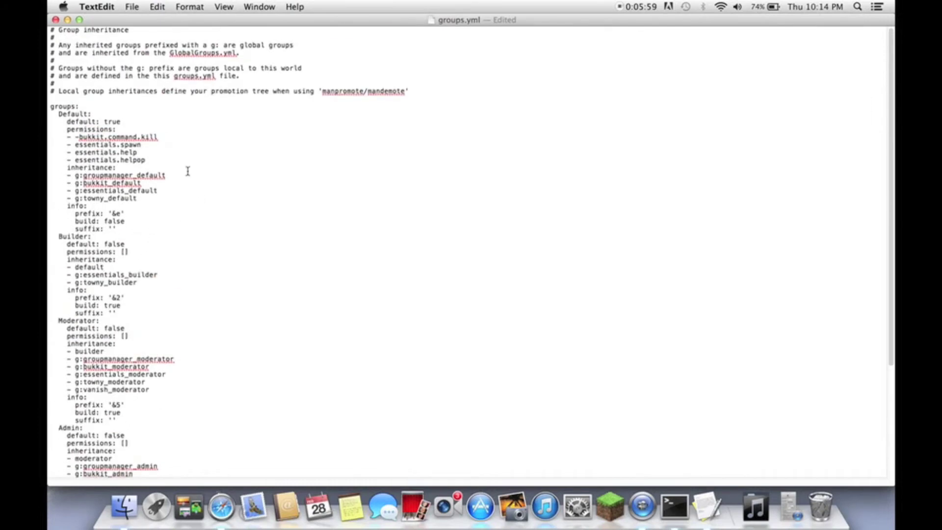
right_click(122, 216)
right_click(115, 219)
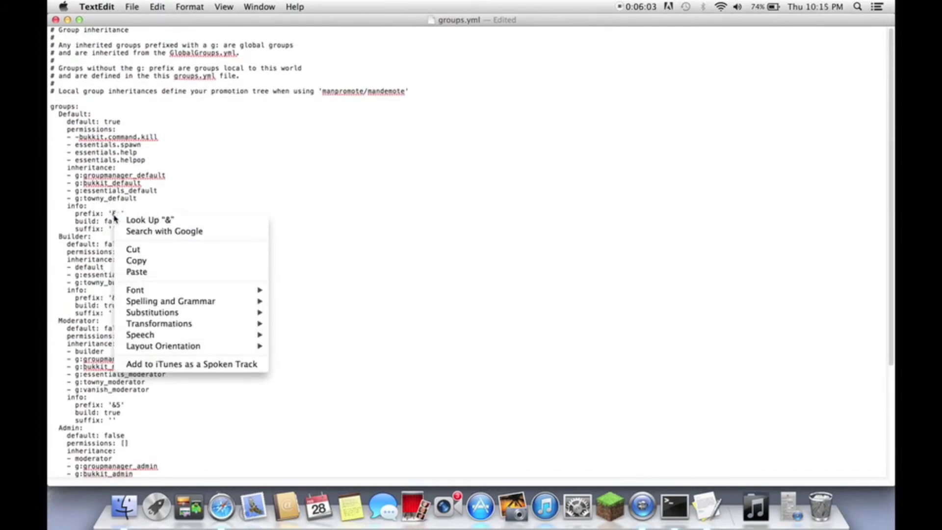
left_click(112, 216)
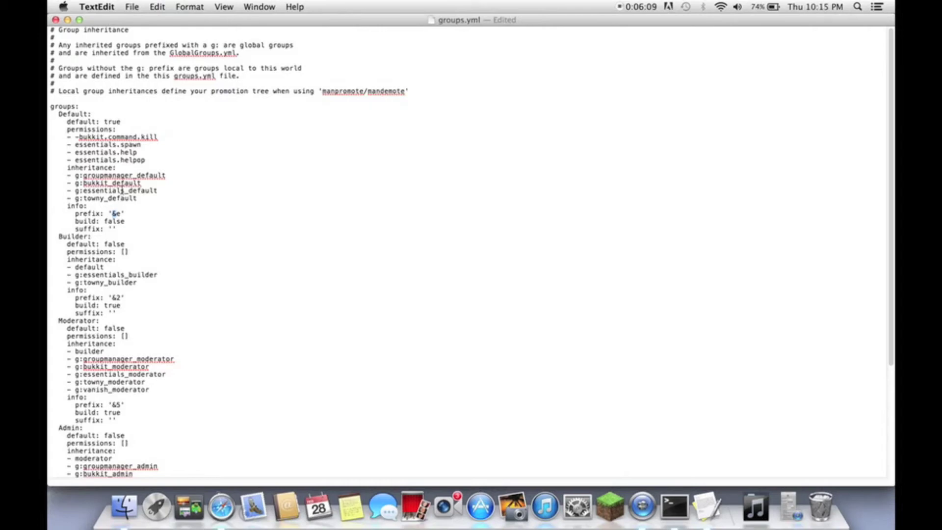
right_click(118, 215)
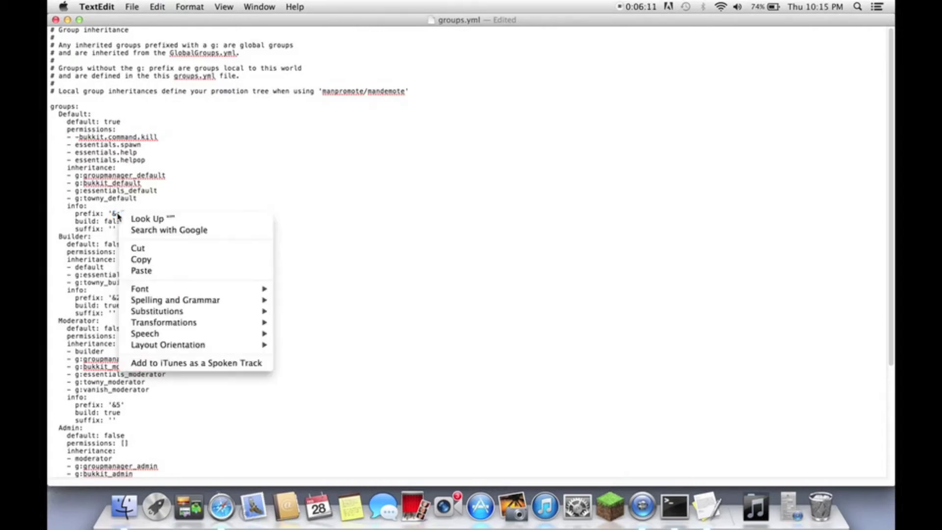
right_click(105, 185)
right_click(80, 179)
right_click(65, 187)
key("Escape")
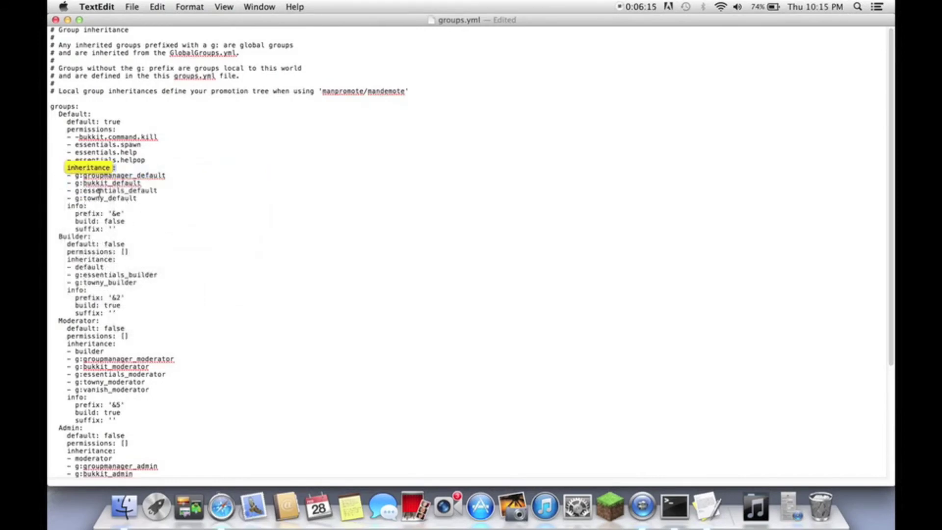
right_click(322, 162)
right_click(241, 238)
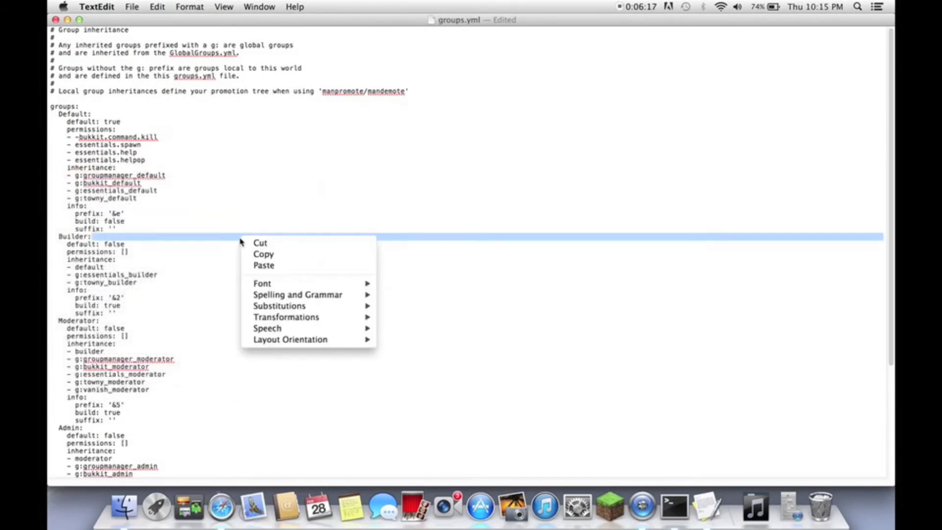
left_click(228, 228)
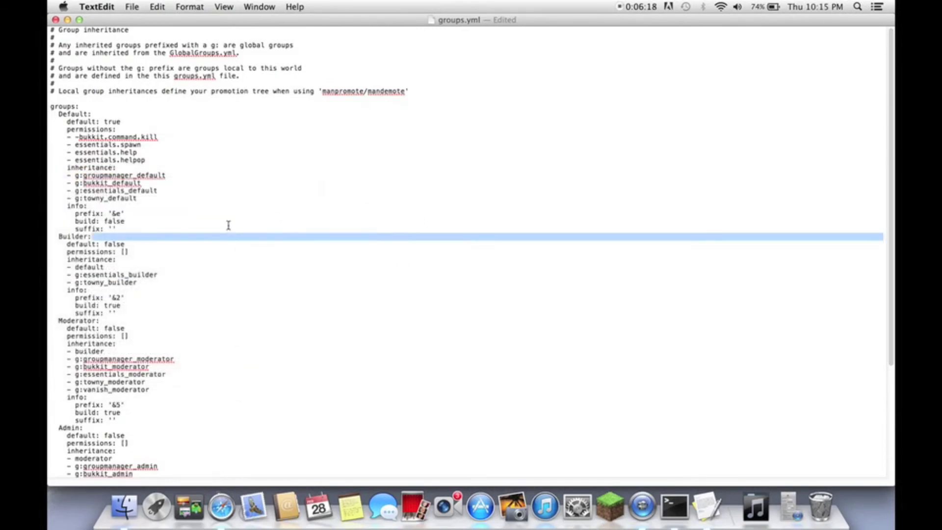
left_click(106, 210)
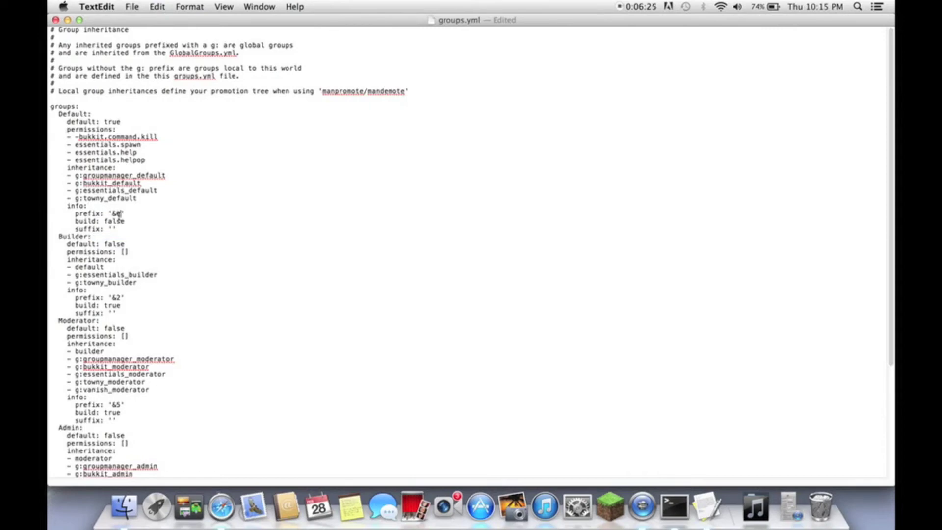
Step: Replace the Default prefix '&e' with '&4[&6Default&4]&2'
key("BackSpace")
key("BackSpace")
key("BackSpace")
type("7")
key("BackSpace")
type("&4")
type("&6Default&4]&2")
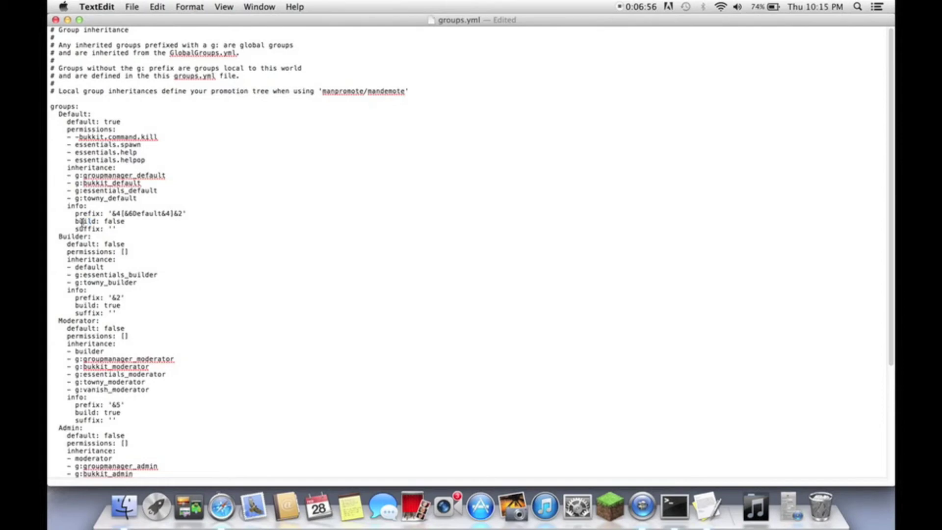
Step: Change the Default group's build value from false to true
left_click(125, 221)
left_click(71, 237)
left_click(125, 221)
key("BackSpace")
key("BackSpace")
key("BackSpace")
Step: Set the Default suffix to 'Is Awesome' inside its quotes
key("BackSpace")
key("BackSpace")
type("true")
left_click(113, 229)
type("Is W")
key("BackSpace")
type("awesome")
key("BackSpace")
key("BackSpace")
key("BackSpace")
key("BackSpace")
key("BackSpace")
key("BackSpace")
key("BackSpace")
type("Awesome")
Step: Open a new line after the Admin group's permissions list
scroll(471, 253, "down", 10)
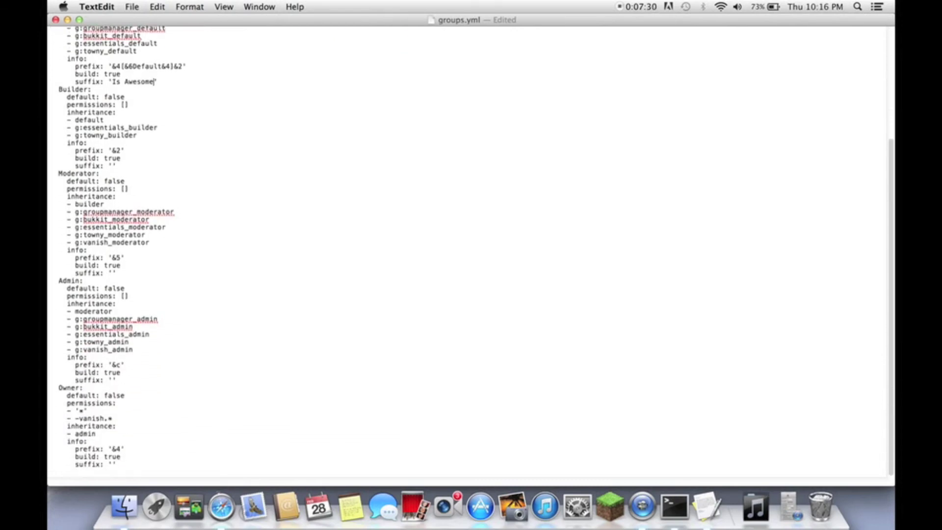
left_click(139, 298)
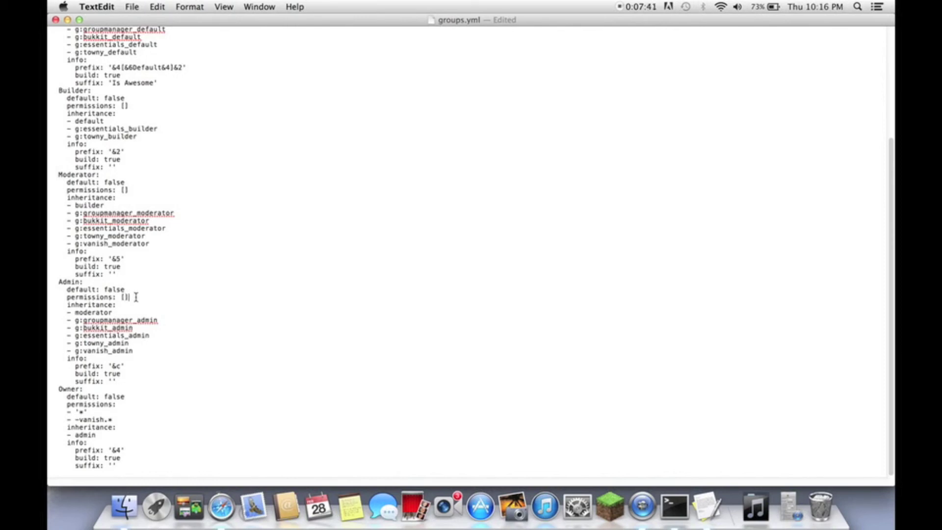
key("Return")
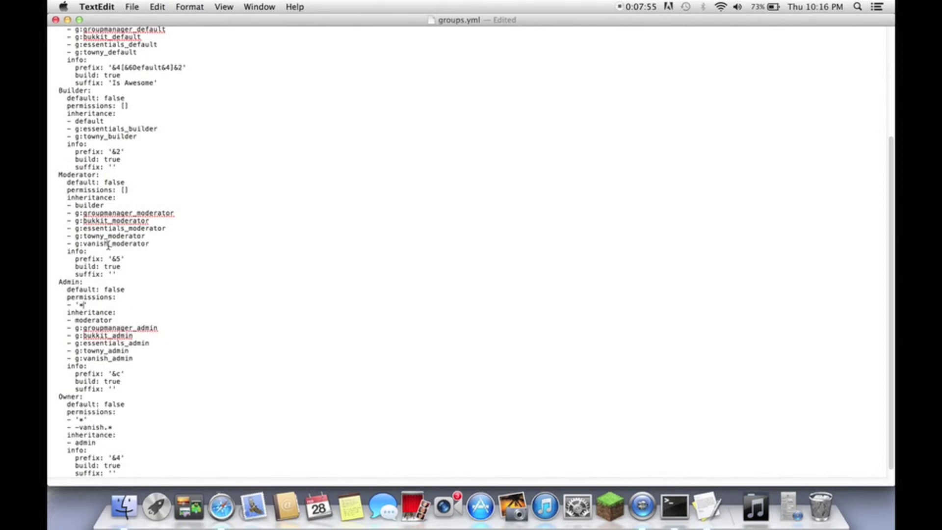
Step: Rewrite the Owner group's prefix after &4 to include Owner in brackets
left_click(68, 396)
scroll(133, 467, "down", 1)
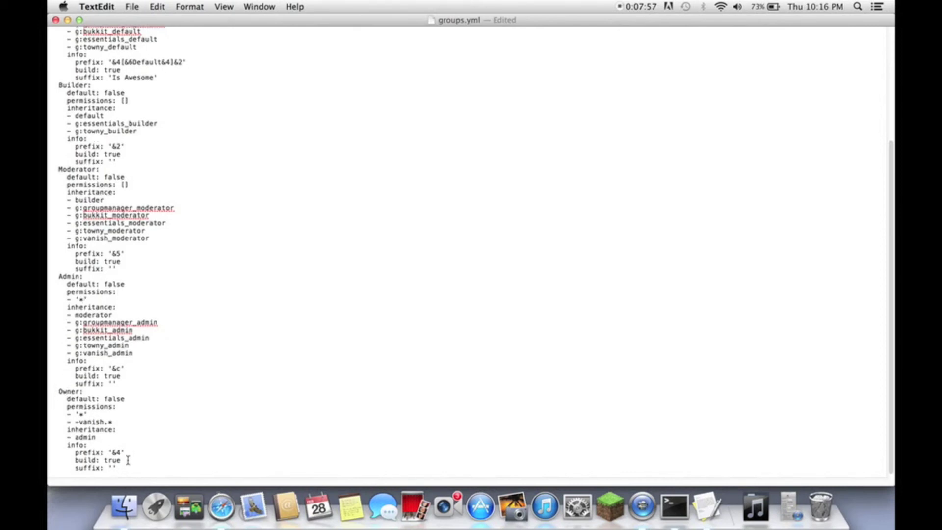
left_click(121, 453)
type("Owner")
left_click(123, 453)
type("[")
scroll(186, 458, "up", 5)
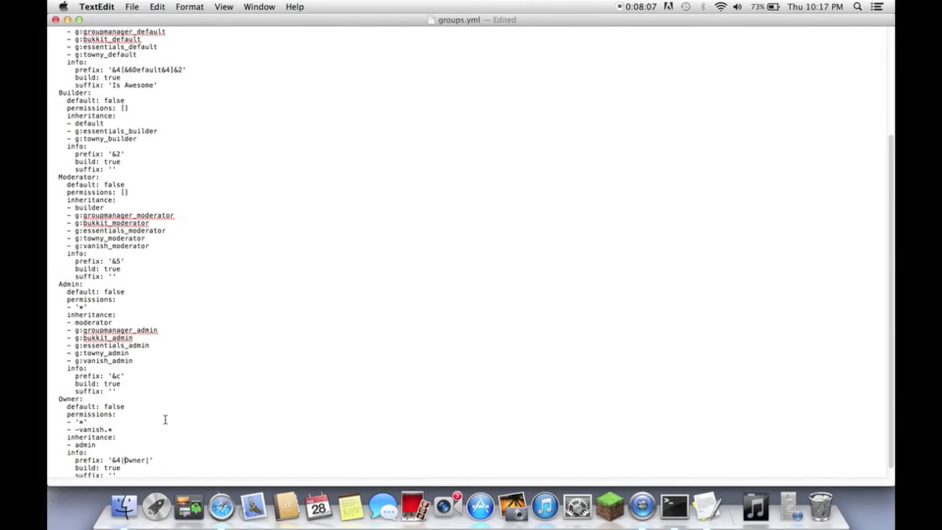
Step: Close groups.yml, go back to MinecraftTestServer, and launch Server_start.command
left_click(55, 20)
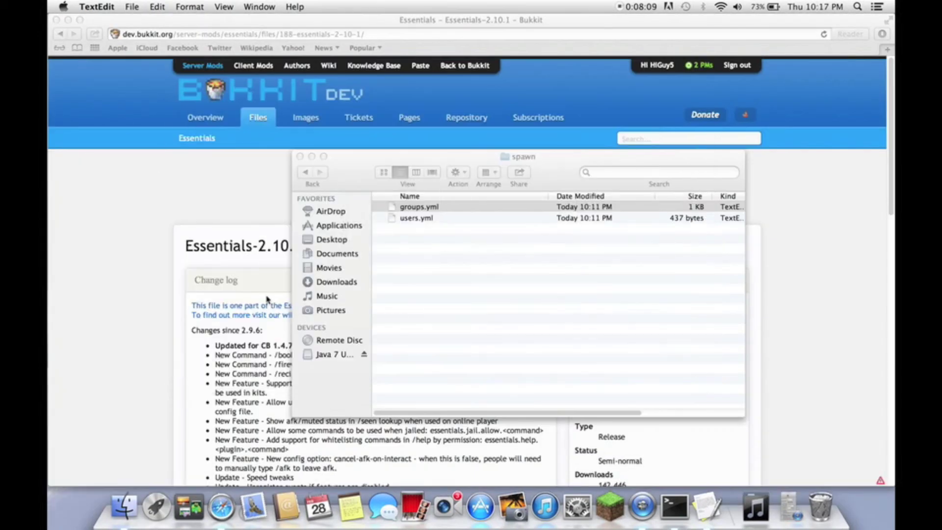
left_click(304, 171)
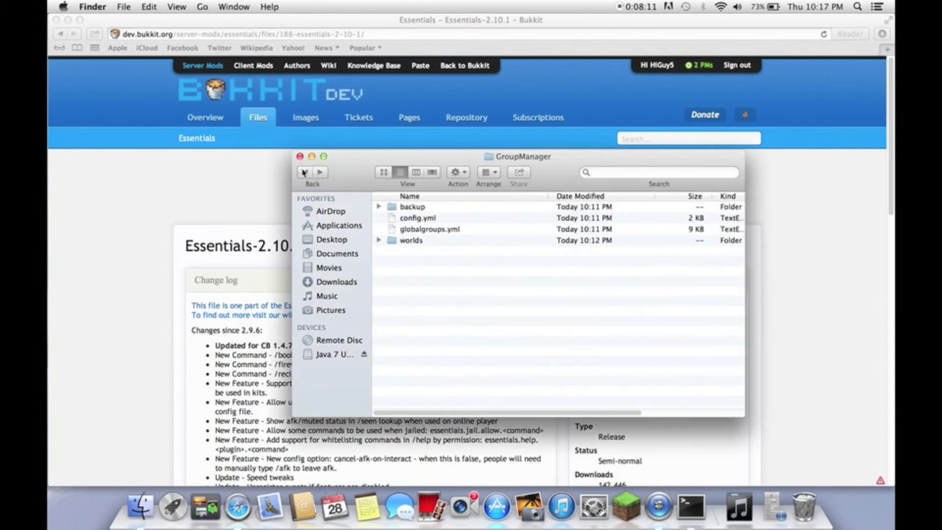
left_click(305, 172)
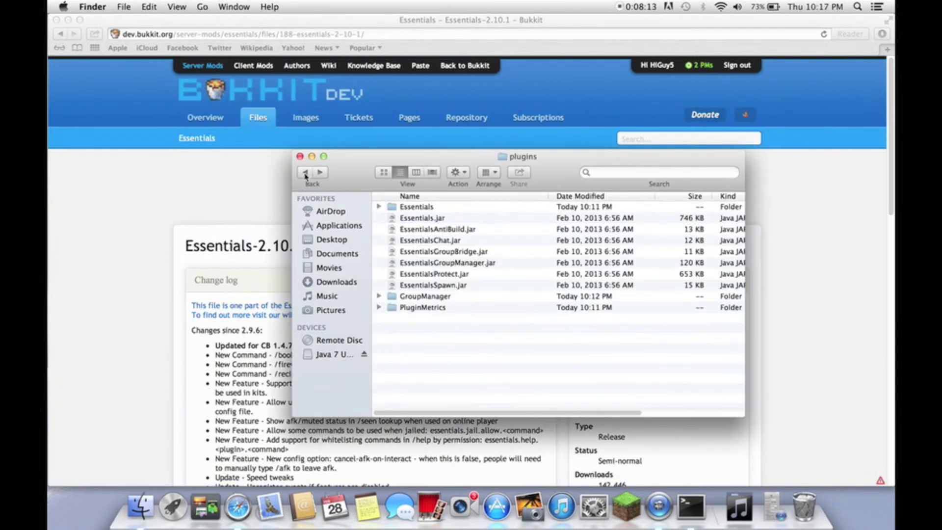
left_click(305, 172)
double_click(412, 333)
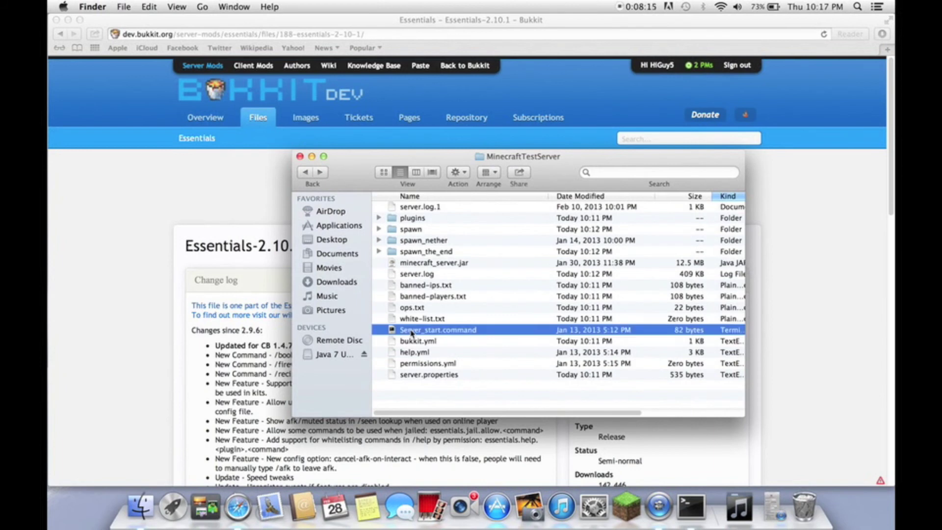
Step: Launch Minecraft, log in, and join the test server from the Multiplayer list
left_click(617, 506)
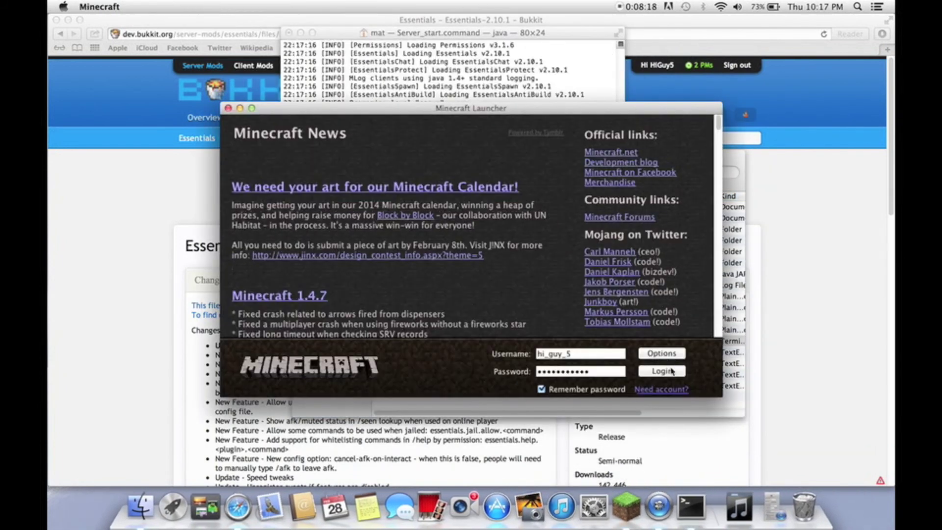
left_click(672, 371)
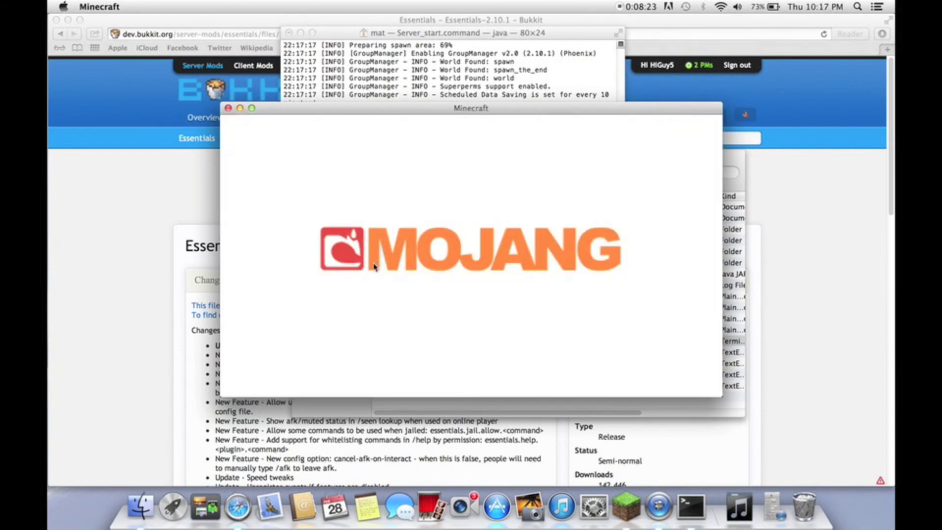
left_click(380, 280)
double_click(422, 314)
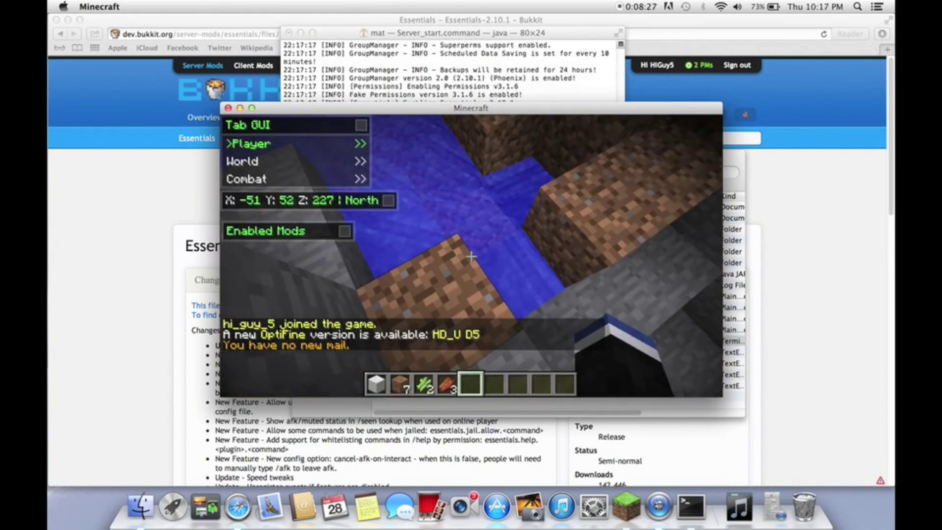
Step: Send test chat messages showing the Default prefix and suffix, then walk through the cave
key("e")
key("e")
key("slash")
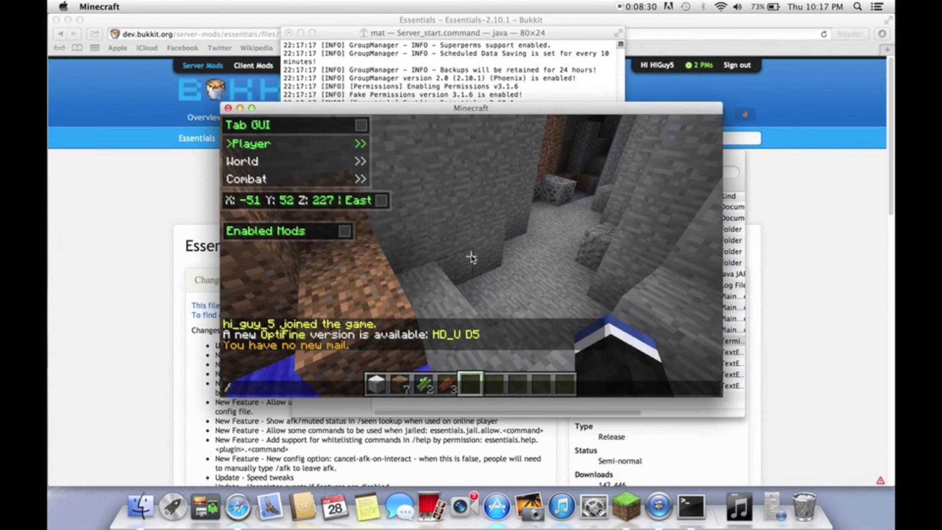
key("Return")
key("t")
key("Return")
key("w")
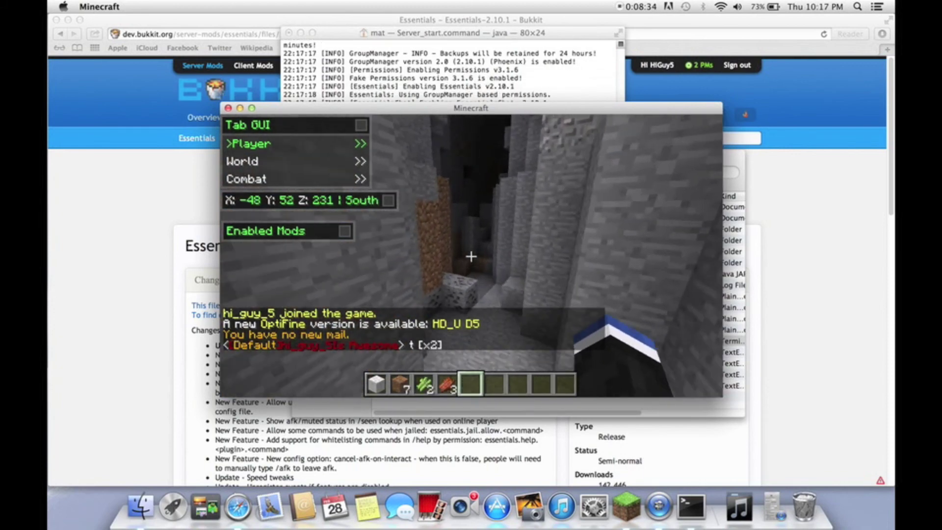
key("w")
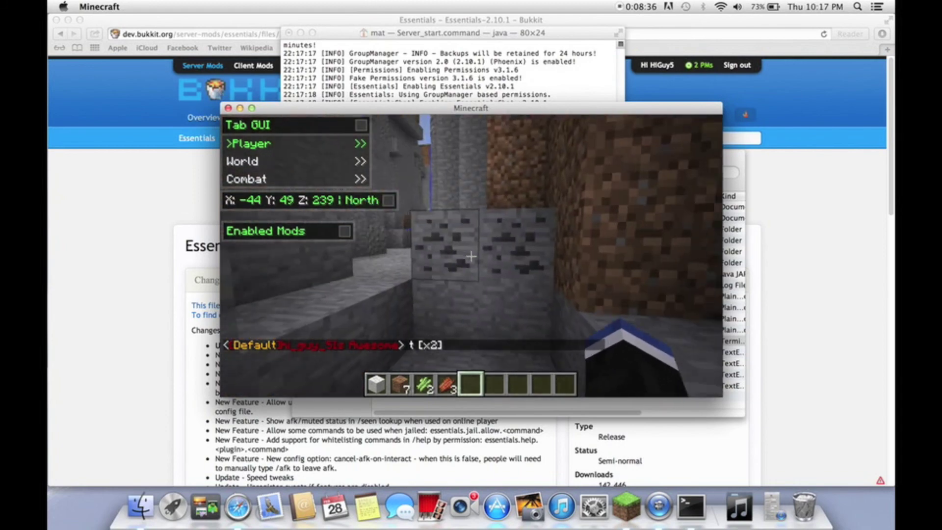
key("w")
key("e")
key("e")
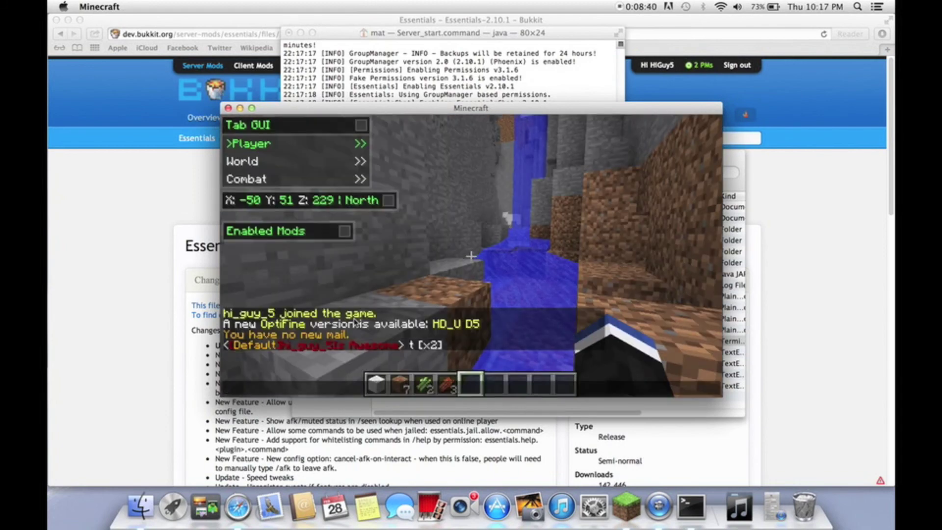
Step: Maximize the game window and dismiss the game menu and chat to resume play
left_click(252, 108)
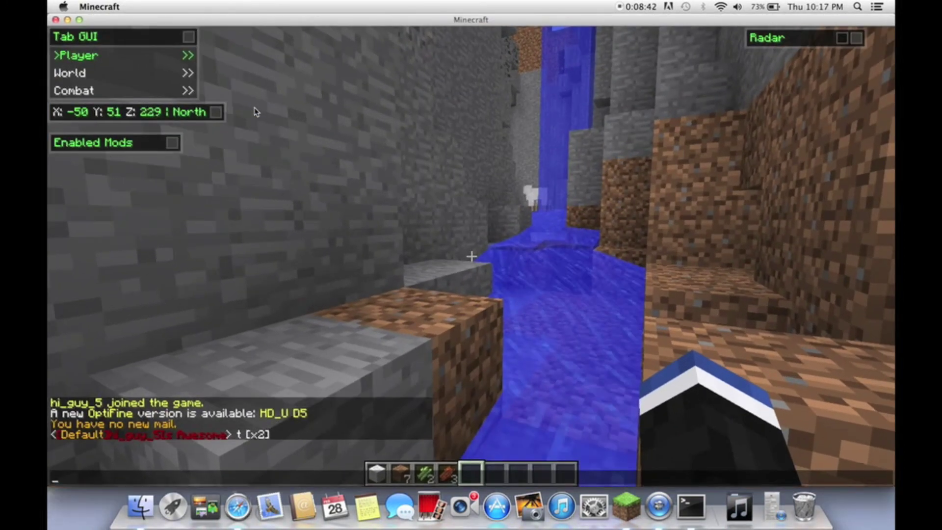
key("Escape")
left_click(444, 256)
key("Escape")
key("Escape")
key("Escape")
key("t")
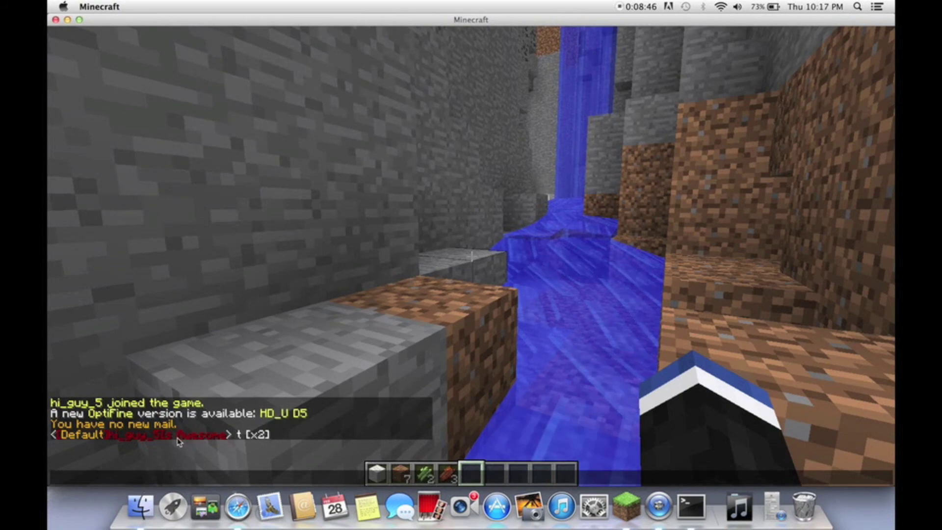
key("Escape")
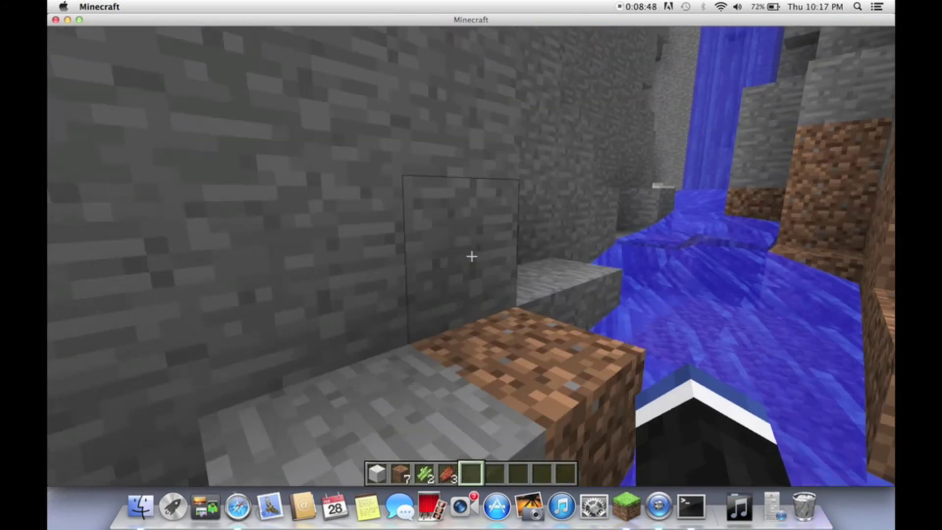
Step: Walk into the waterfall pool and start the /setspawn command for the default group
key("w")
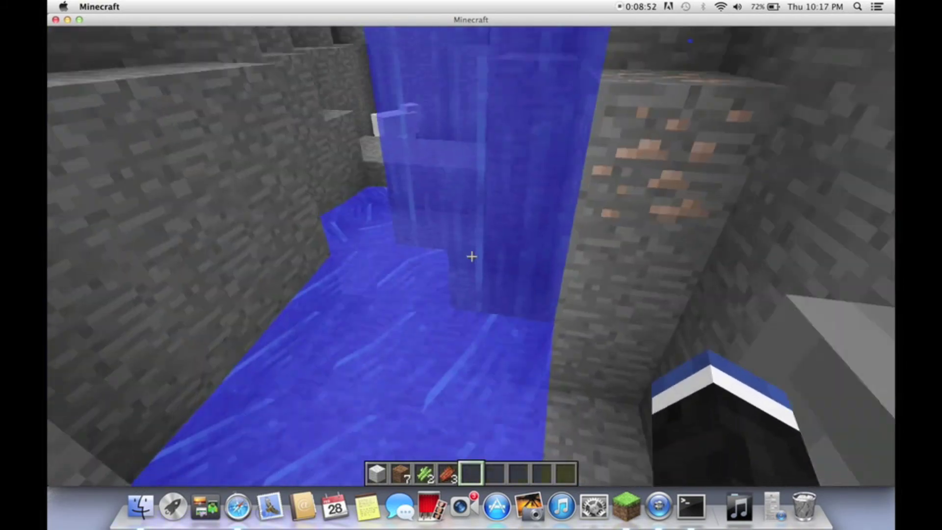
key("w")
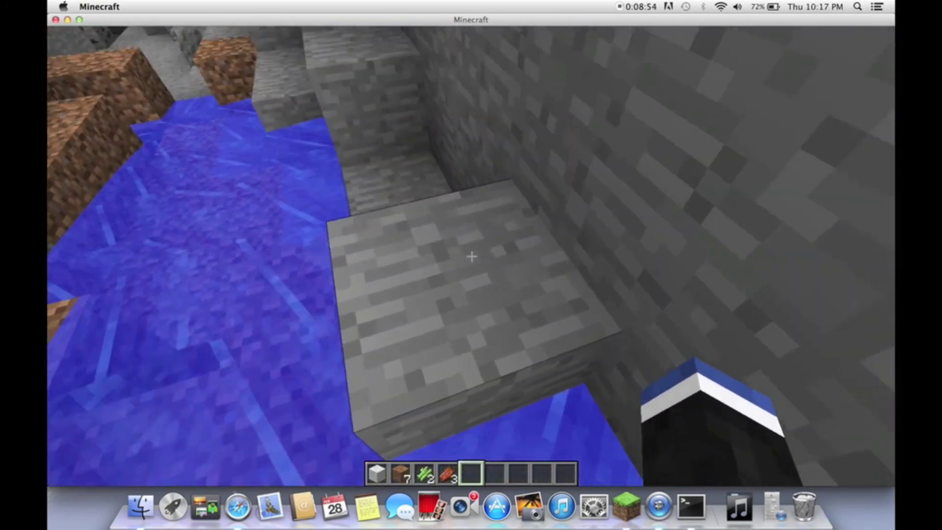
key("e")
key("e")
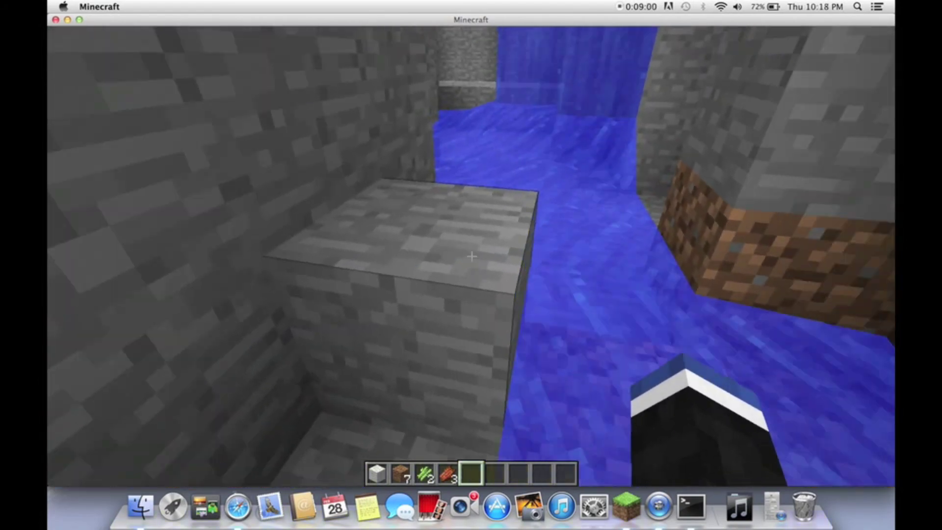
key("slash")
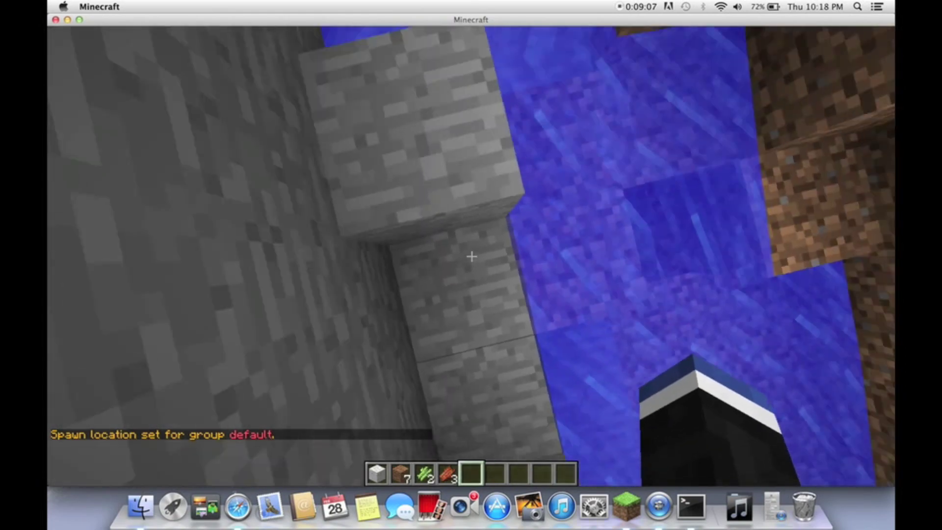
Step: Run /help to list page 1 of 18, then resume walking onto the stone ledge
mouse_move(471, 256)
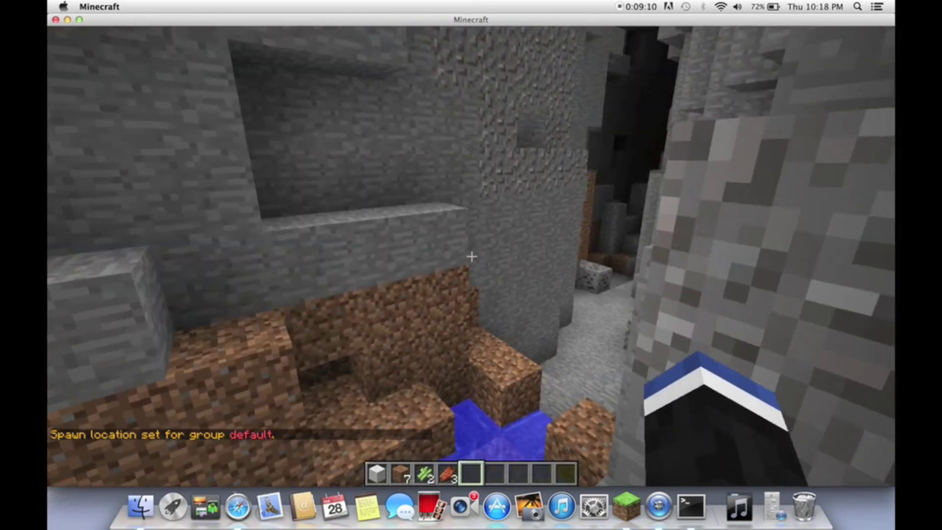
key("t")
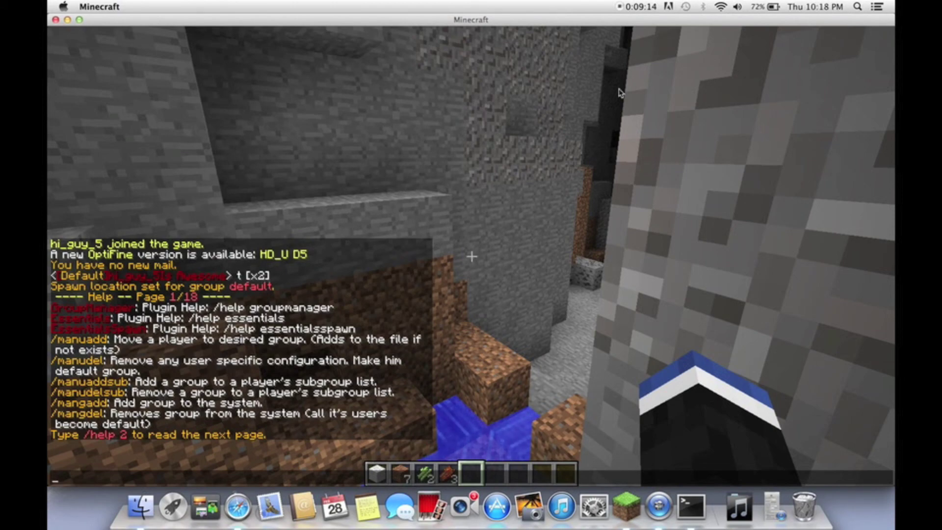
key("Escape")
key("Escape")
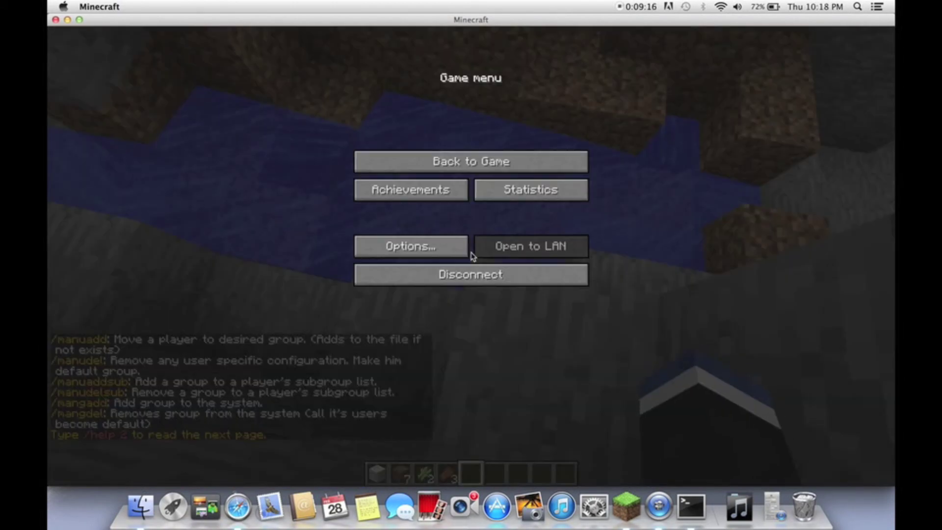
key("Escape")
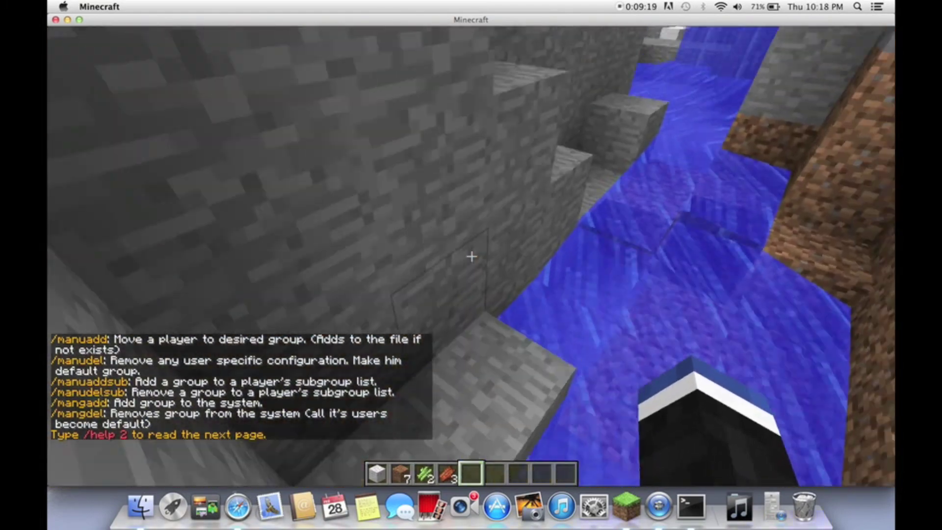
key("w")
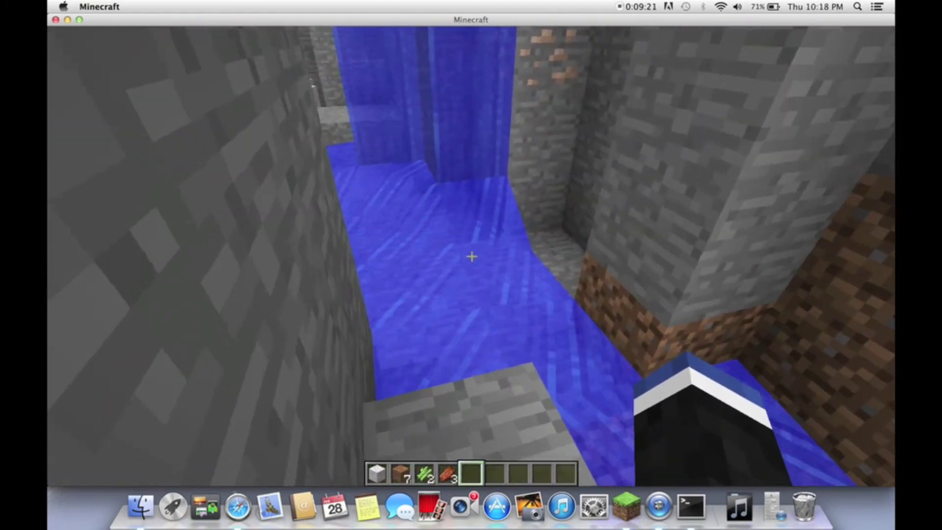